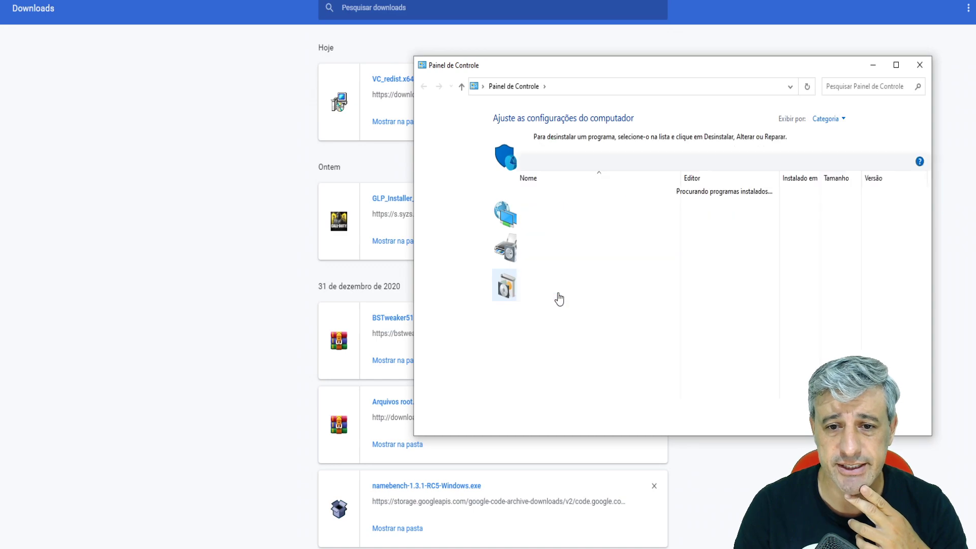
Step: Uninstall the Microsoft Visual C++ Redistributable packages, from 2008 through 2015-2019, and minimize the installed programs window
{"action": "scroll", "coordinate": [588, 278], "scroll_direction": "down", "scroll_amount": 3}
{"action": "left_click_drag", "start_coordinate": [696, 72], "coordinate": [491, 28]}
{"action": "scroll", "coordinate": [432, 289], "scroll_direction": "down", "scroll_amount": 9}
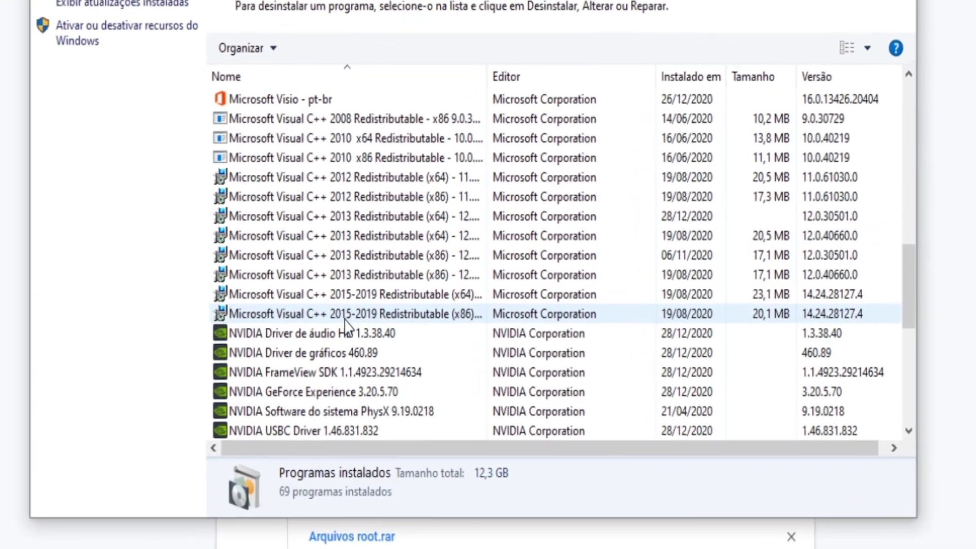
{"action": "double_click", "coordinate": [300, 119]}
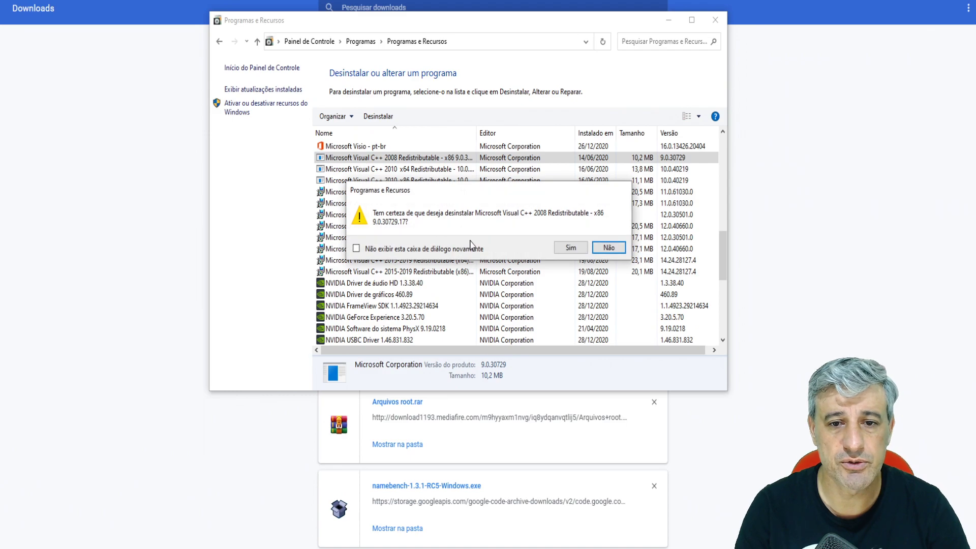
{"action": "left_click", "coordinate": [560, 249]}
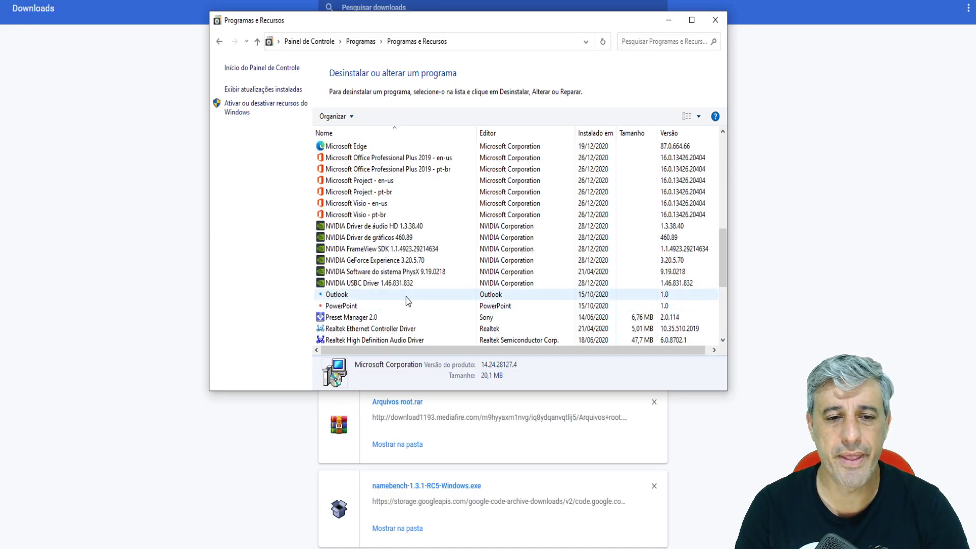
{"action": "scroll", "coordinate": [504, 282], "scroll_direction": "down", "scroll_amount": 3}
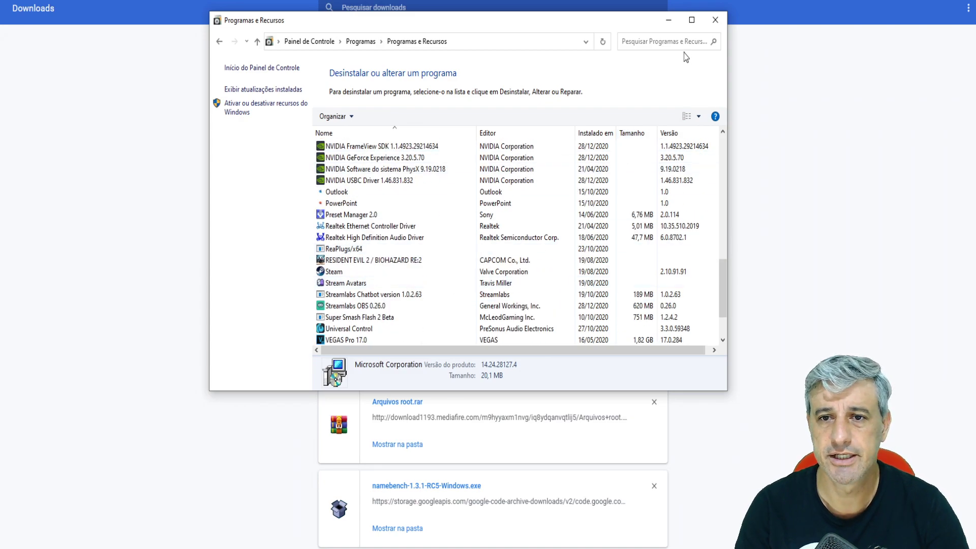
{"action": "left_click", "coordinate": [670, 20]}
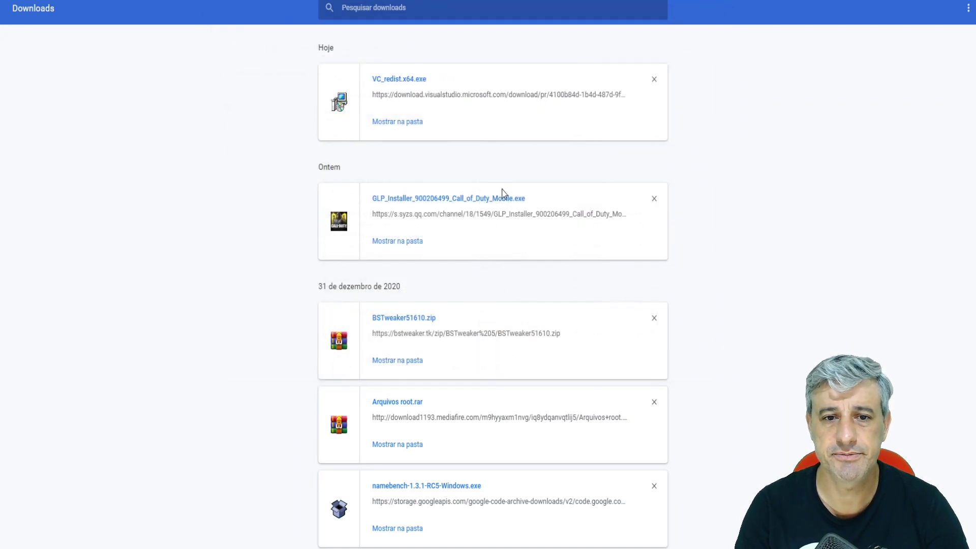
Step: Run the downloaded VC_redist.x64 as administrator, accept the license terms and install Microsoft Visual C++ 2017 Redistributable (x64)
{"action": "left_click", "coordinate": [395, 124]}
{"action": "right_click", "coordinate": [324, 171]}
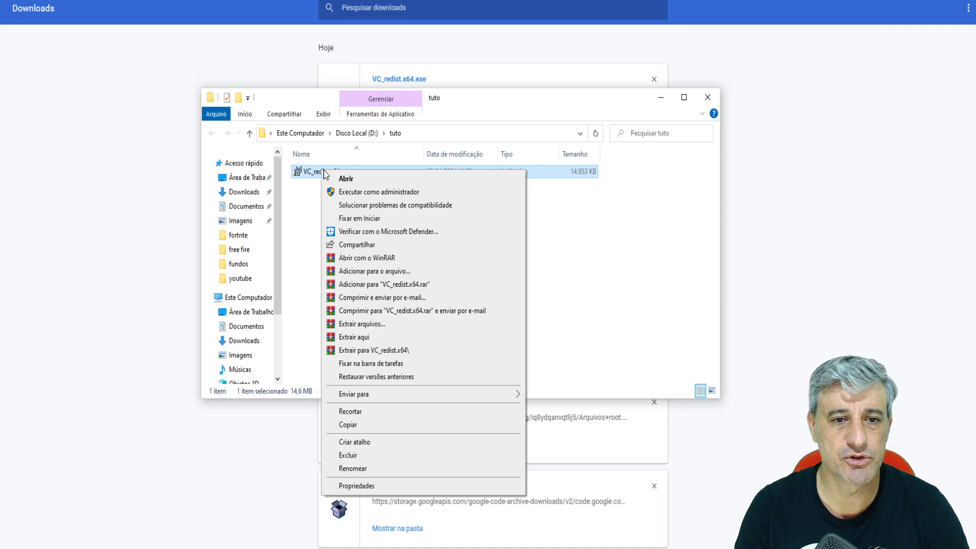
{"action": "left_click", "coordinate": [336, 191]}
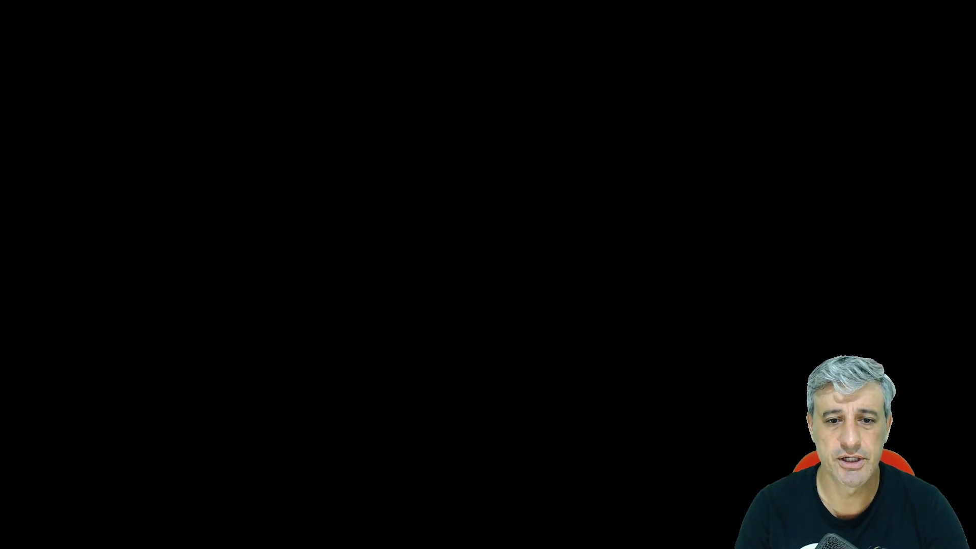
{"action": "left_click", "coordinate": [385, 299]}
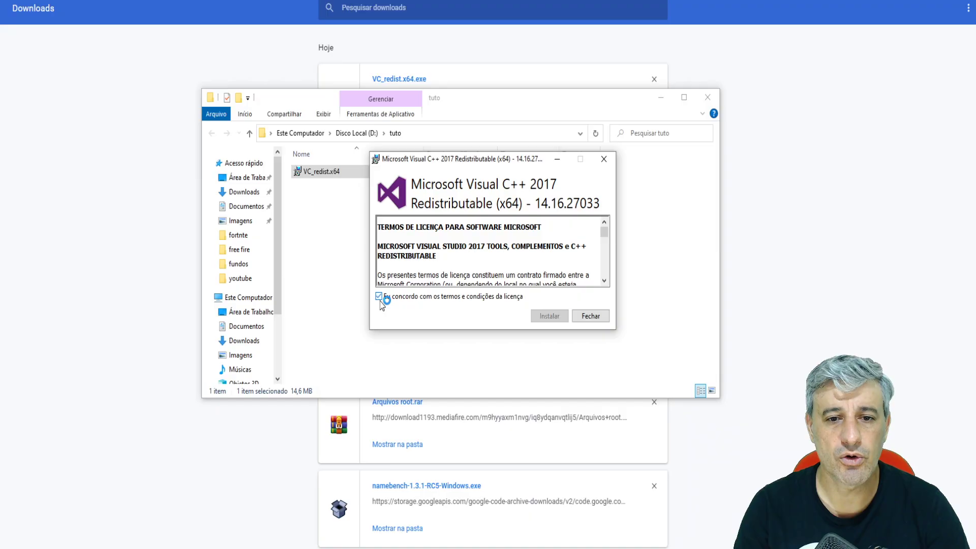
{"action": "left_click", "coordinate": [554, 318]}
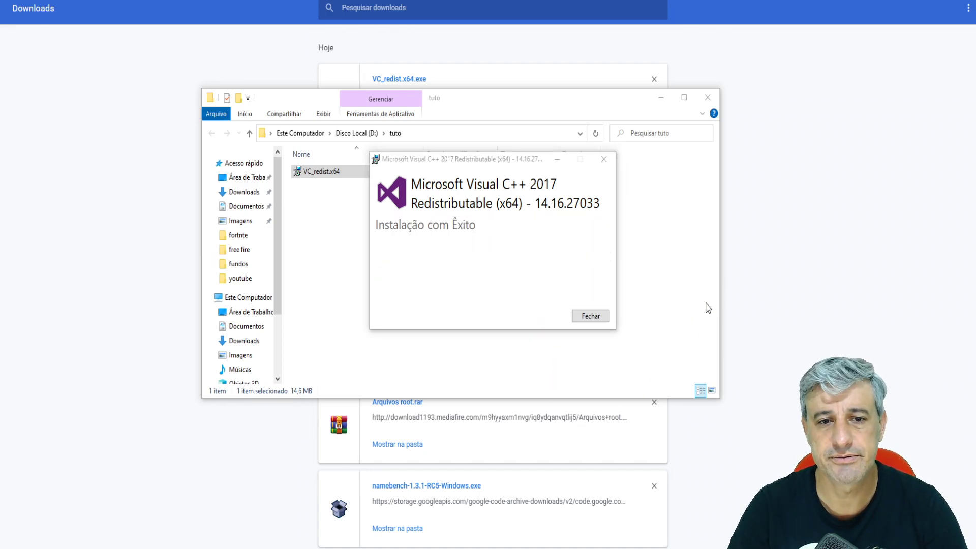
{"action": "left_click", "coordinate": [590, 318]}
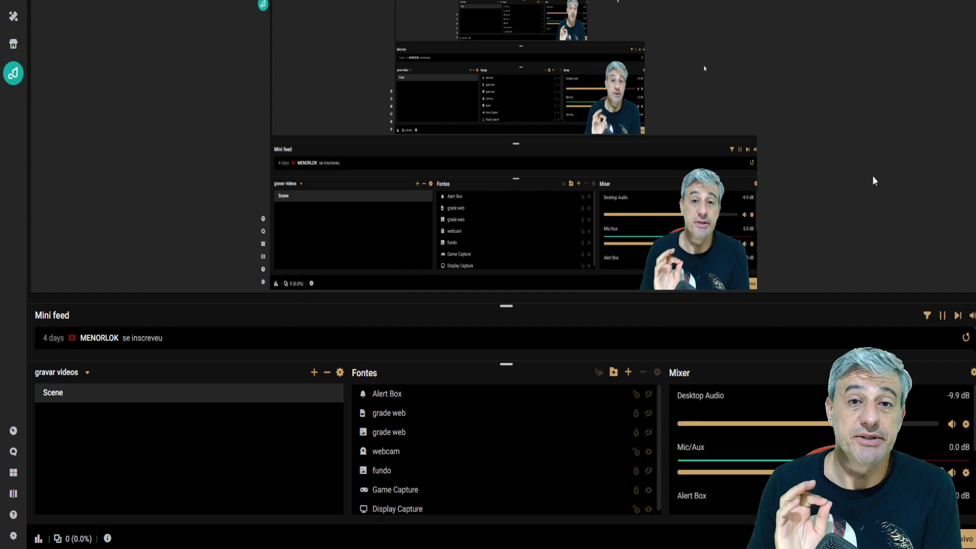
Step: Check the YouTube stream key field in the Streamlabs OBS streaming settings and close the settings
{"action": "left_click", "coordinate": [14, 535]}
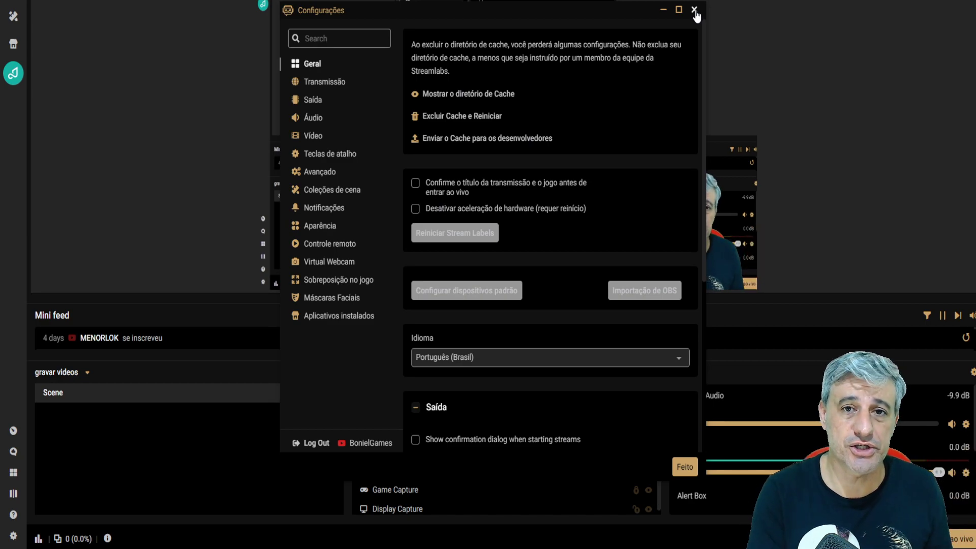
{"action": "left_click", "coordinate": [303, 86]}
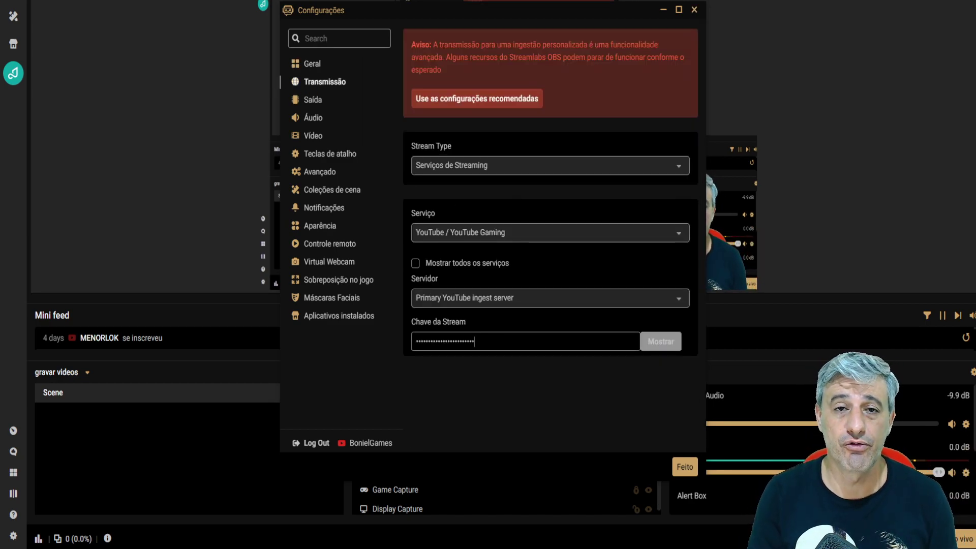
{"action": "left_click", "coordinate": [473, 341]}
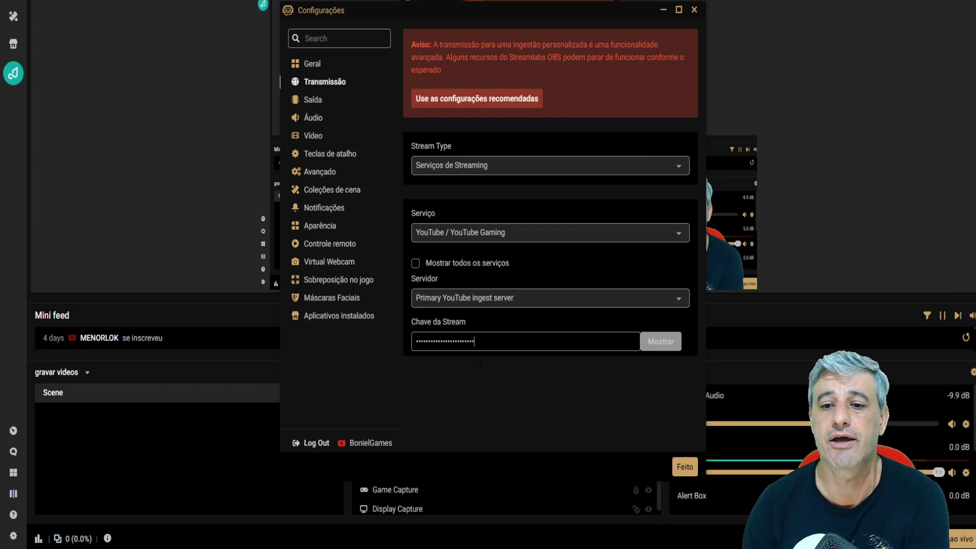
{"action": "left_click", "coordinate": [685, 468]}
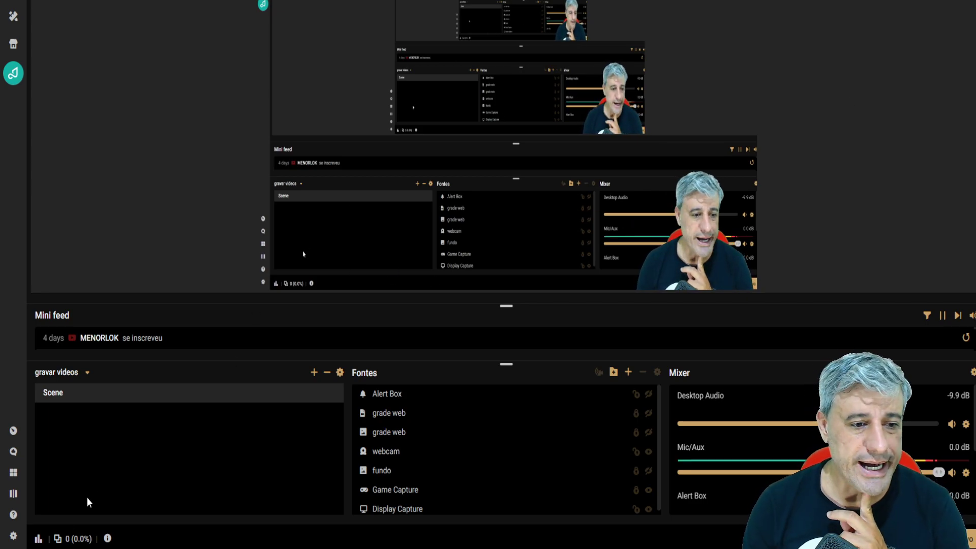
Step: Review the encoder, bitrate and keyframe options in the advanced streaming output settings
{"action": "left_click", "coordinate": [8, 540]}
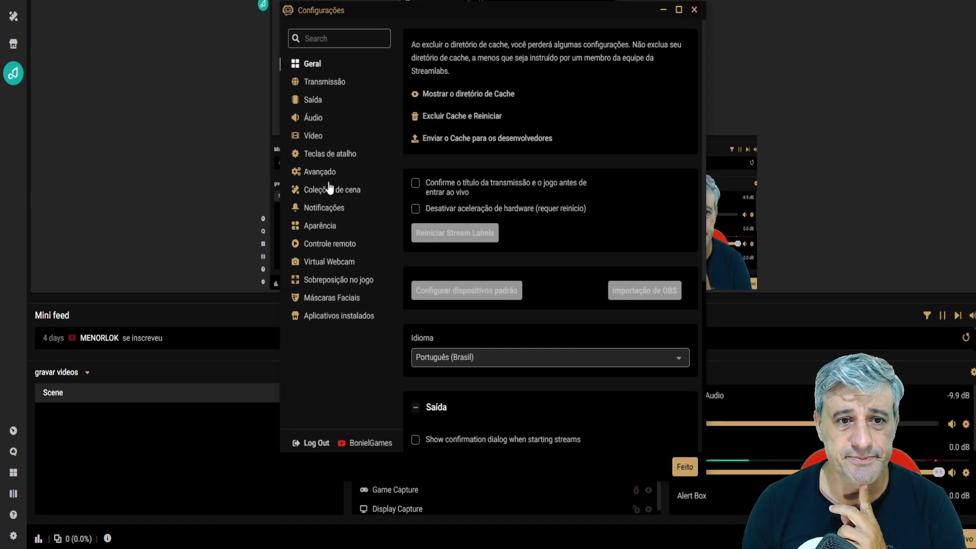
{"action": "left_click", "coordinate": [311, 101]}
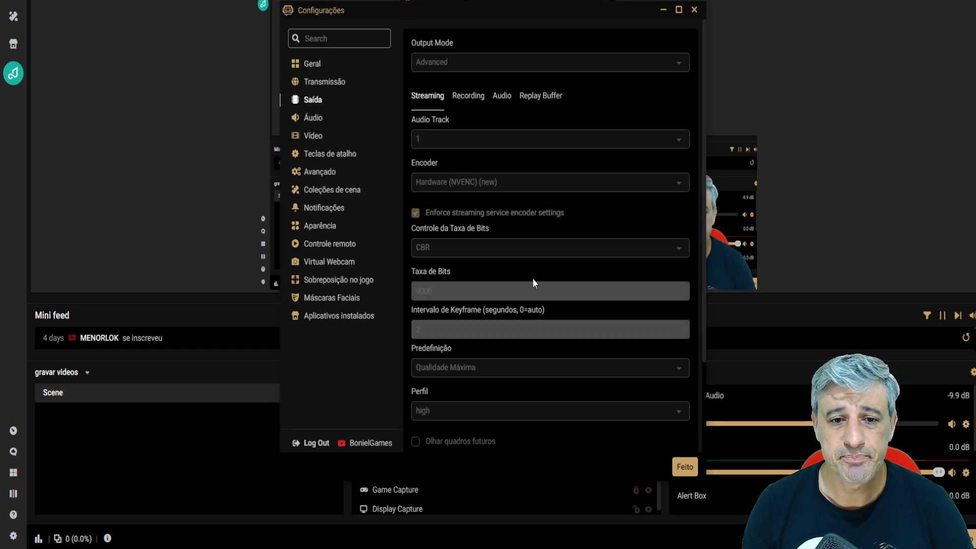
{"action": "scroll", "coordinate": [500, 248], "scroll_direction": "down", "scroll_amount": 3}
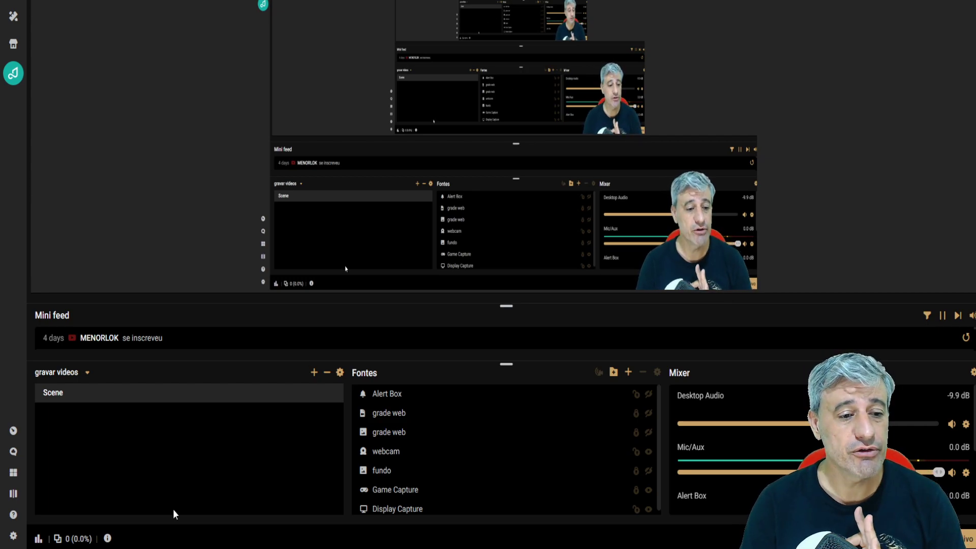
Step: In the advanced network settings, enable Low latency mode and bind the connection to [Ethernet 4] 192.168.0.13
{"action": "left_click", "coordinate": [13, 535]}
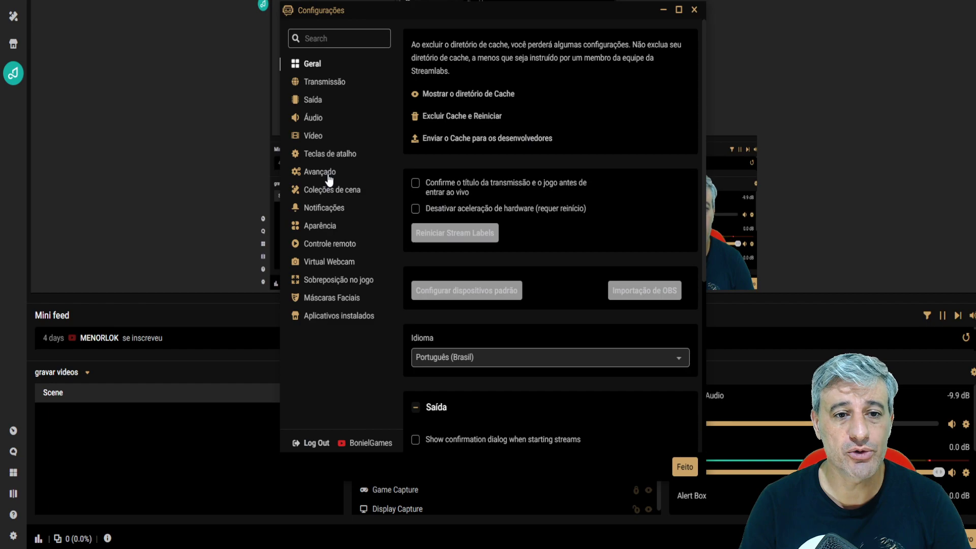
{"action": "left_click", "coordinate": [320, 173]}
{"action": "scroll", "coordinate": [568, 173], "scroll_direction": "down", "scroll_amount": 15}
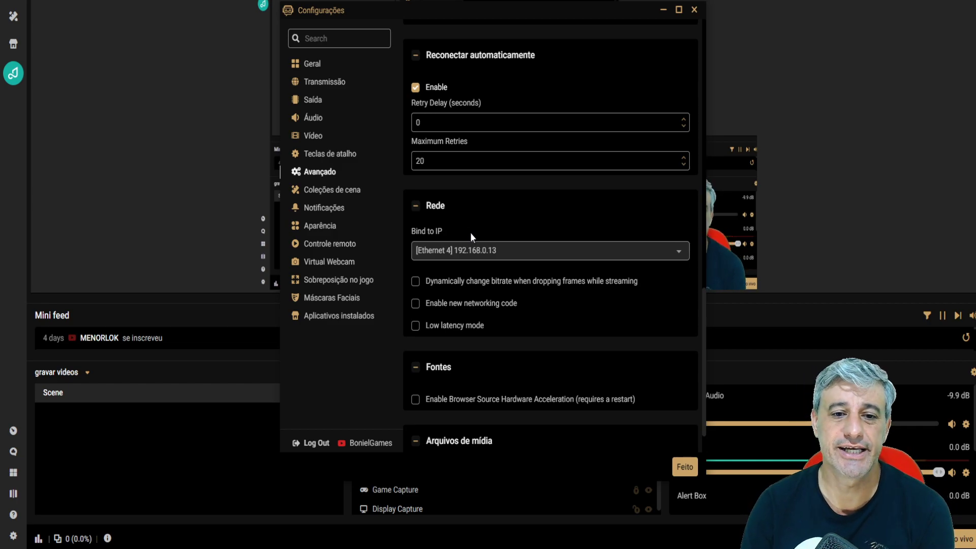
{"action": "left_click", "coordinate": [435, 325]}
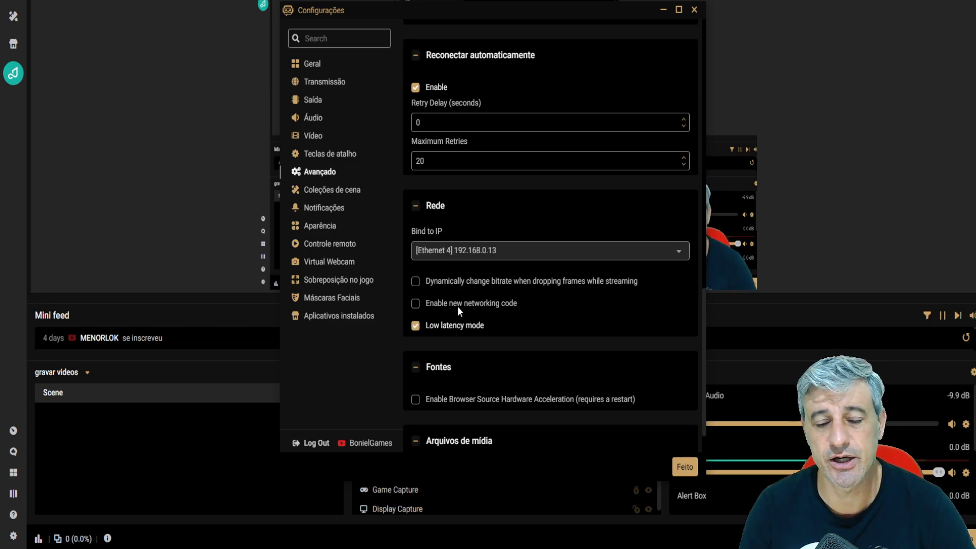
{"action": "scroll", "coordinate": [486, 300], "scroll_direction": "down", "scroll_amount": 1}
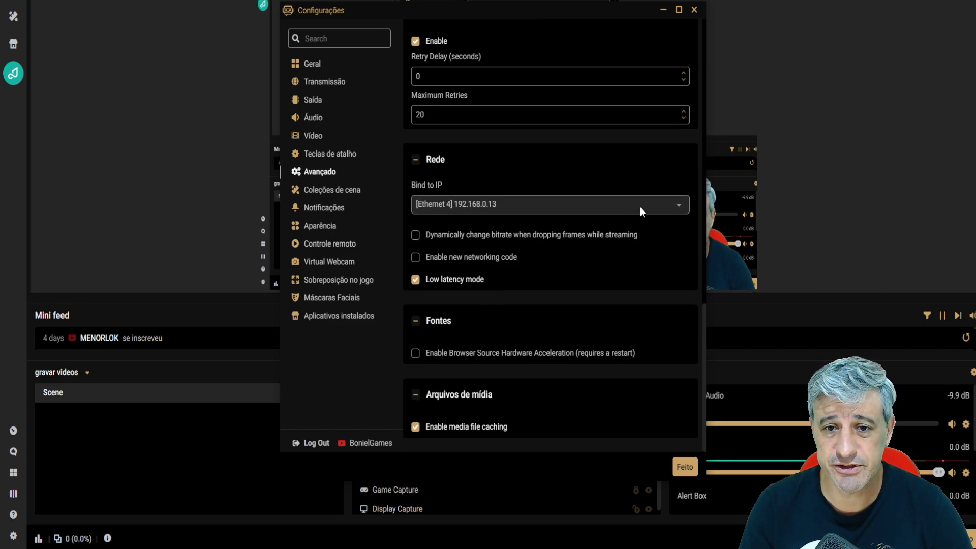
{"action": "left_click", "coordinate": [664, 206]}
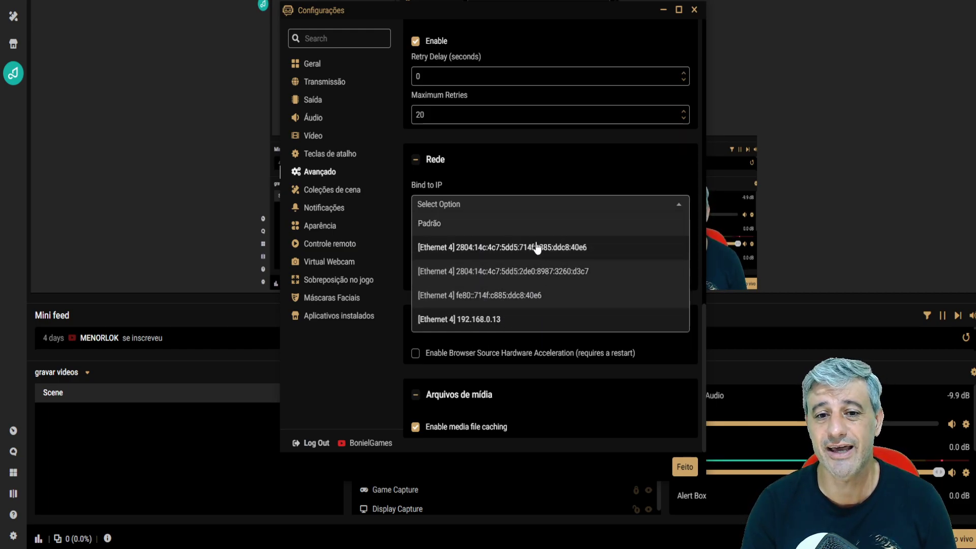
{"action": "left_click", "coordinate": [478, 323]}
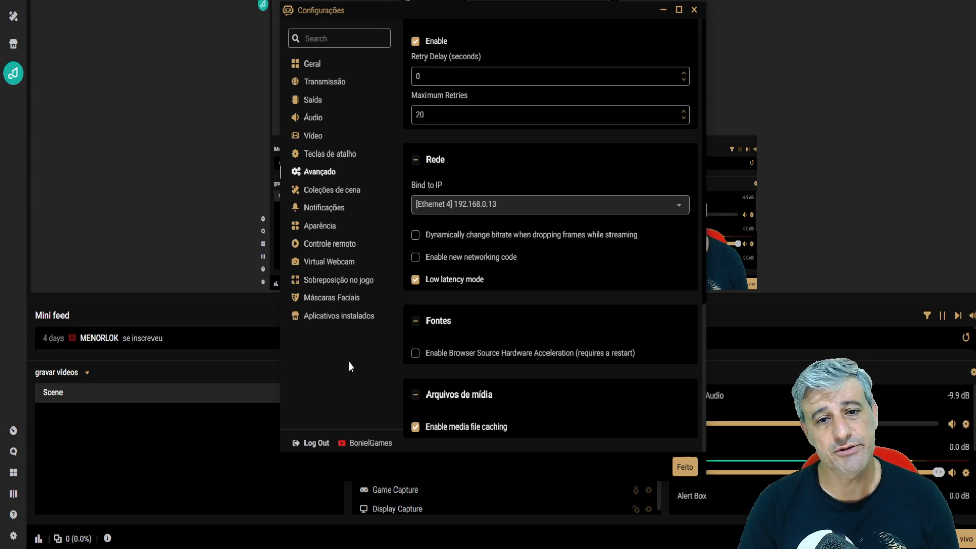
Step: Check the Ethernet 4 connection's IPv4 address in the Windows Control Panel, and accept the Streamlabs OBS settings
{"action": "key", "text": "super"}
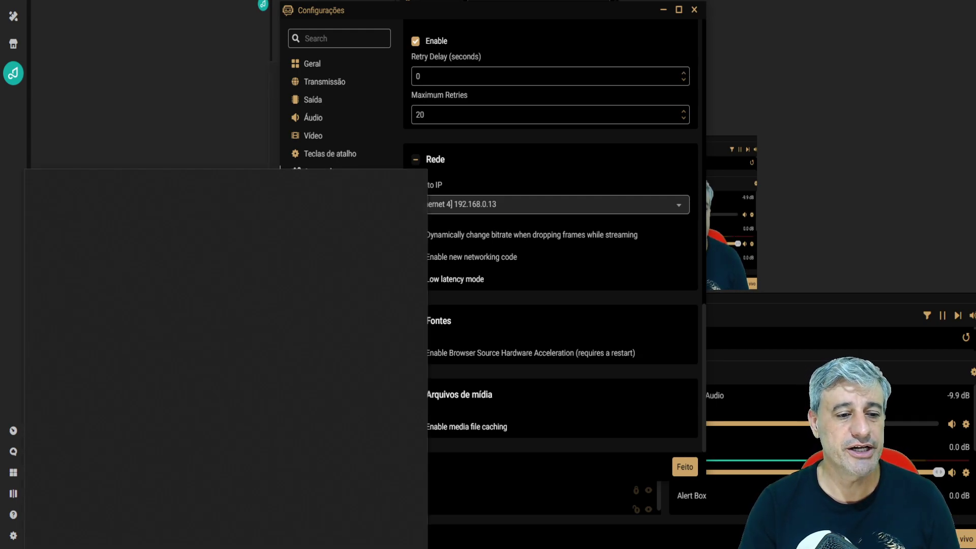
{"action": "key", "text": "Escape"}
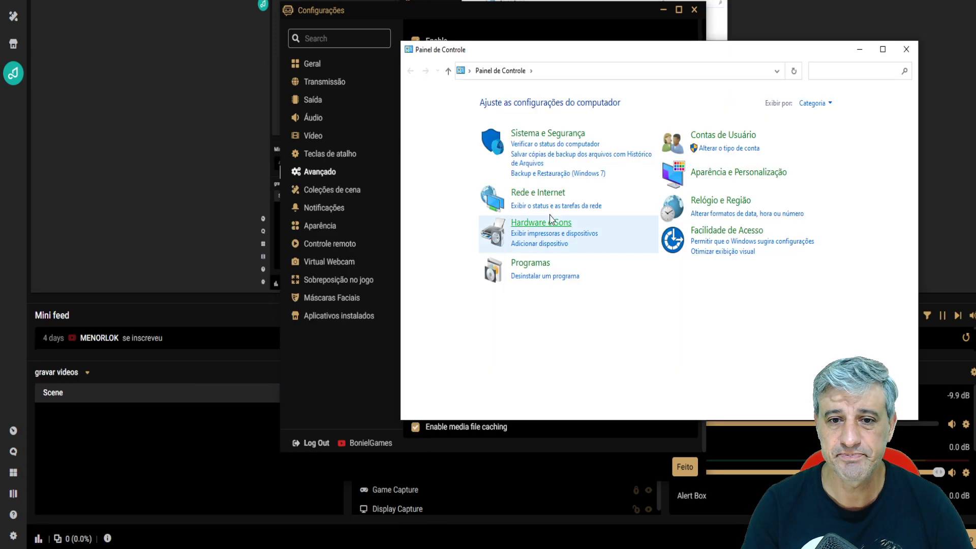
{"action": "left_click", "coordinate": [548, 195]}
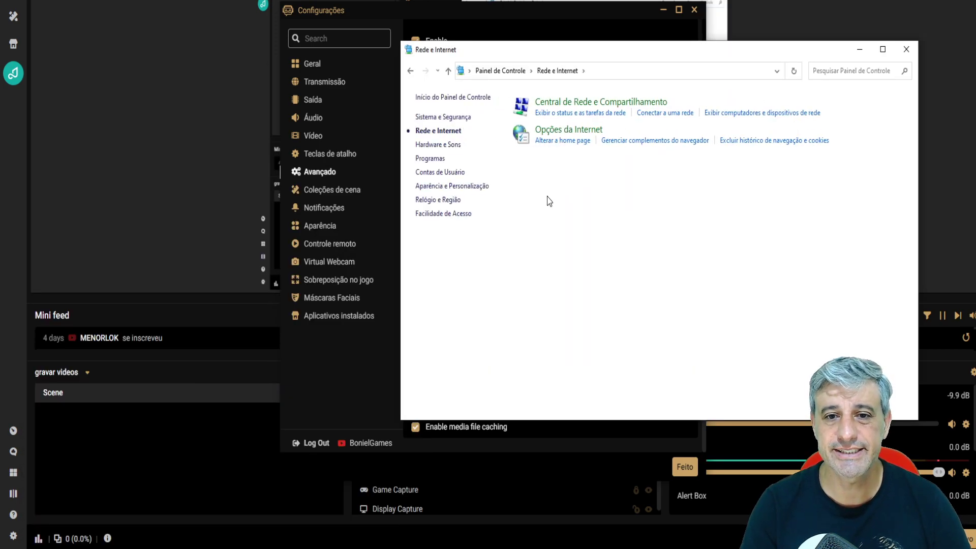
{"action": "left_click", "coordinate": [585, 107]}
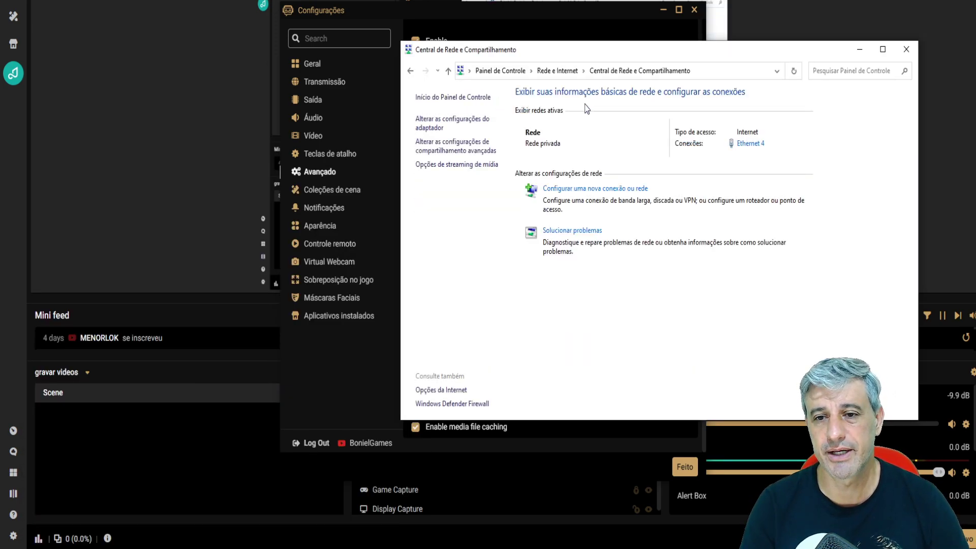
{"action": "left_click", "coordinate": [748, 145]}
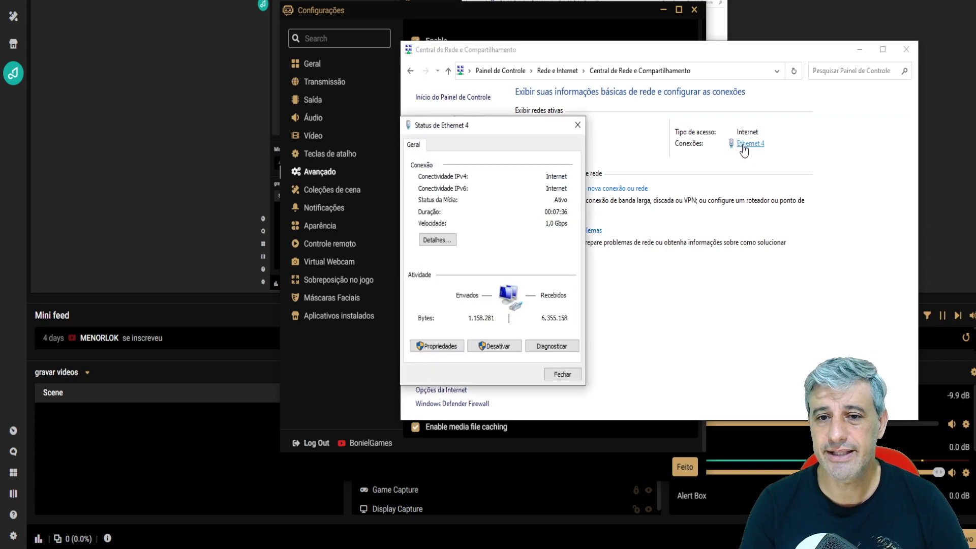
{"action": "left_click", "coordinate": [440, 242]}
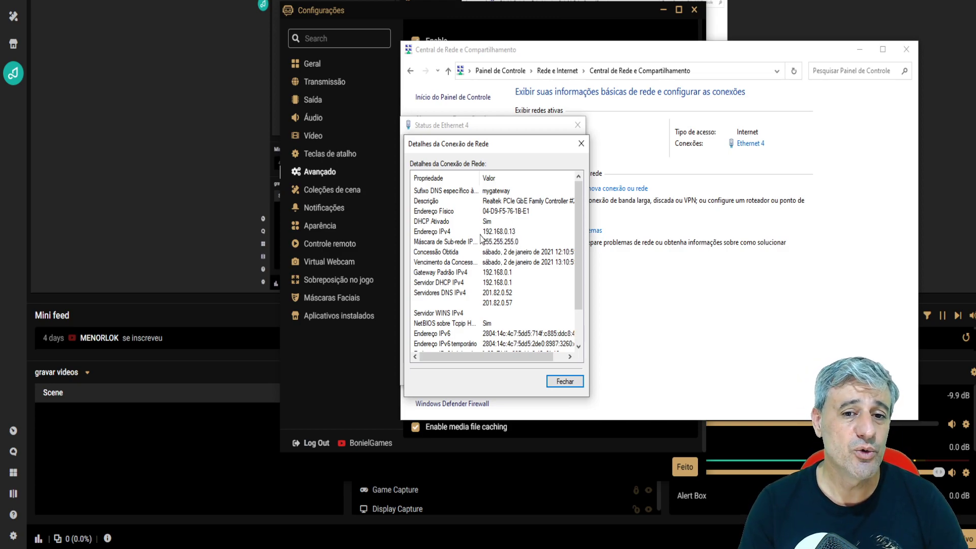
{"action": "left_click", "coordinate": [565, 381]}
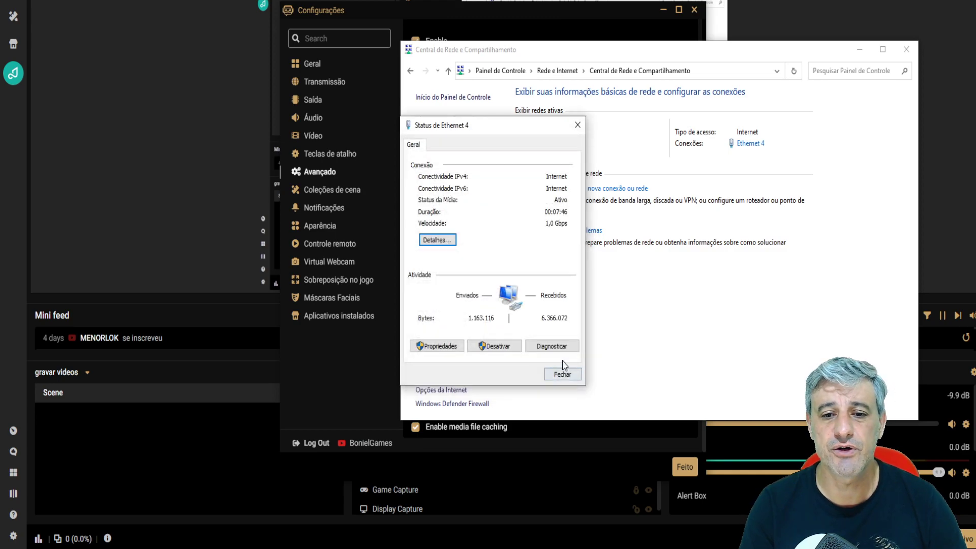
{"action": "left_click", "coordinate": [563, 376]}
{"action": "left_click", "coordinate": [906, 48]}
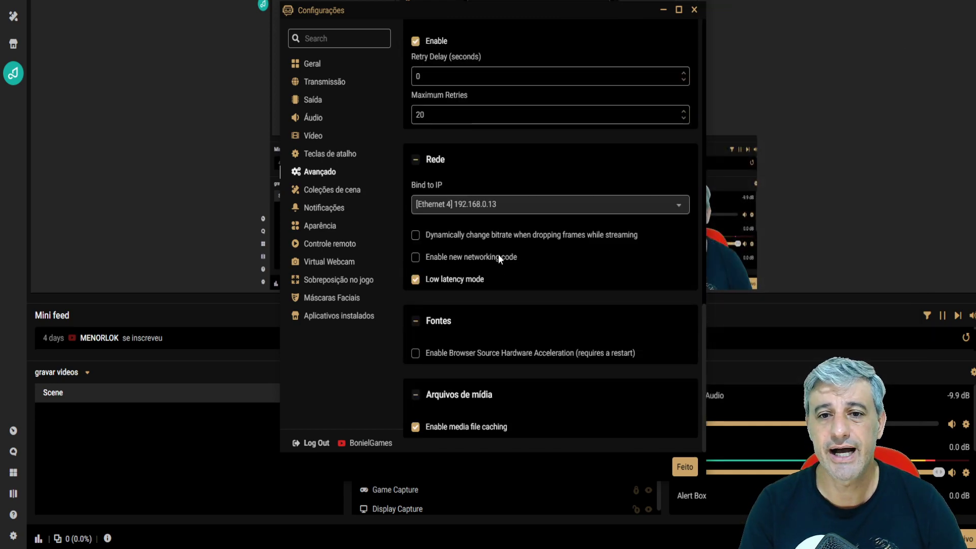
{"action": "left_click", "coordinate": [684, 466]}
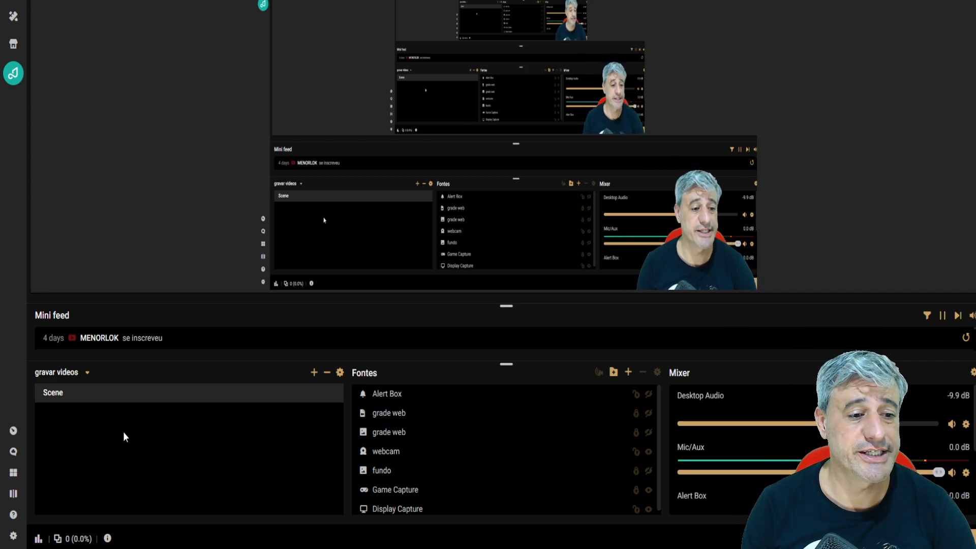
Step: In the streaming settings, set the stream type to Serviços de Streaming with Twitch as the service, and accept the settings
{"action": "left_click", "coordinate": [13, 536]}
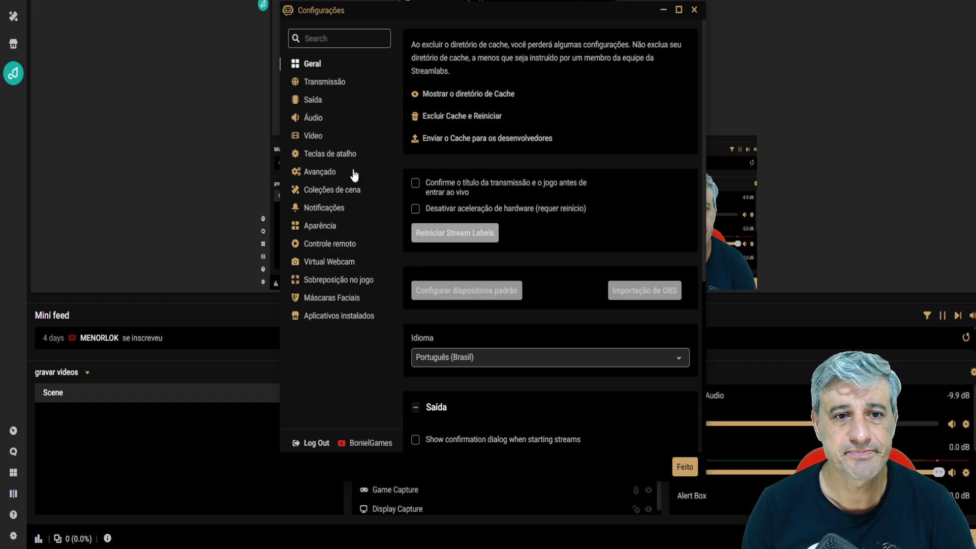
{"action": "left_click", "coordinate": [325, 82]}
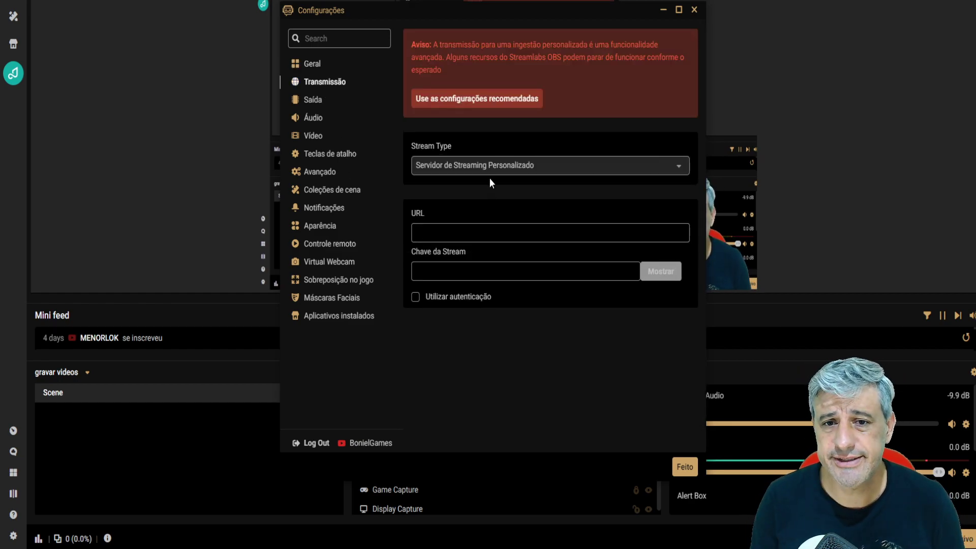
{"action": "left_click", "coordinate": [661, 166]}
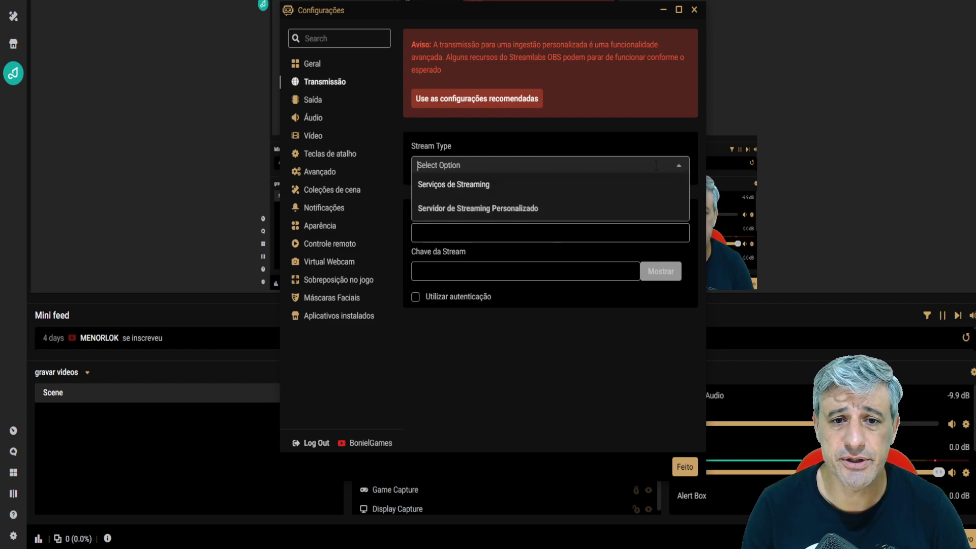
{"action": "left_click", "coordinate": [450, 191]}
{"action": "left_click", "coordinate": [472, 232]}
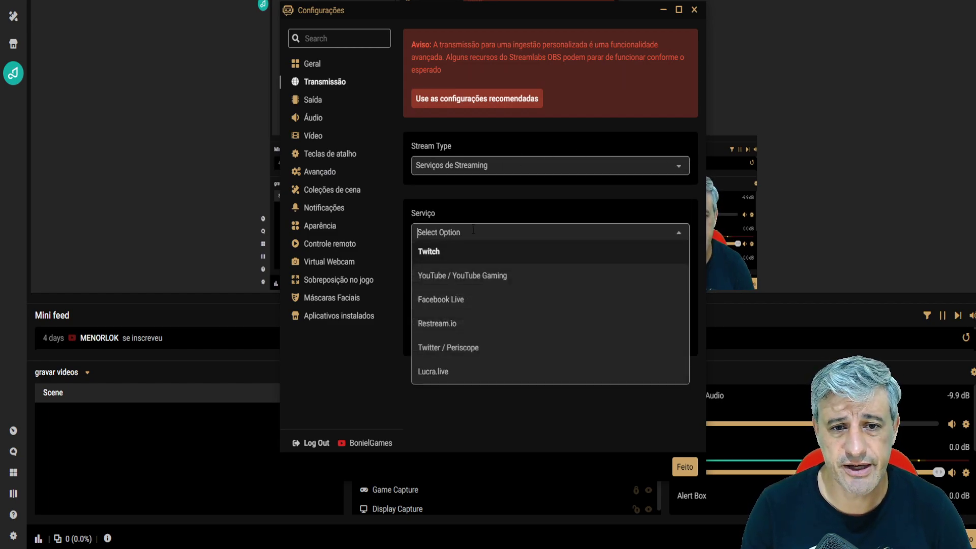
{"action": "left_click", "coordinate": [441, 257]}
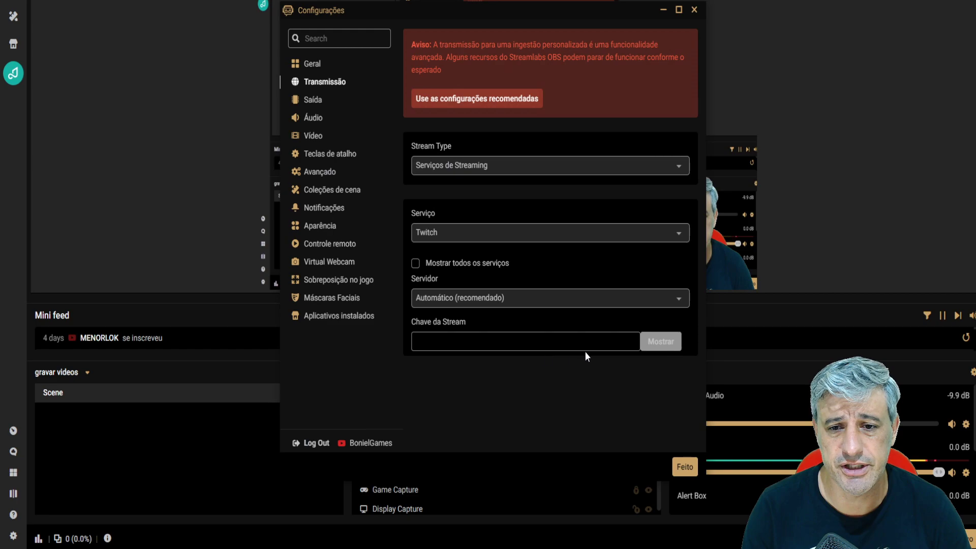
{"action": "left_click", "coordinate": [684, 467]}
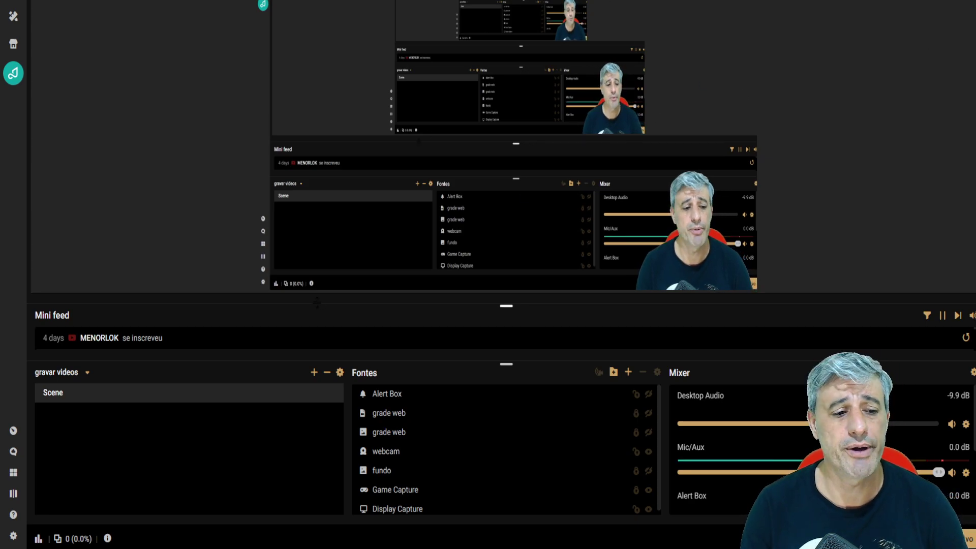
Step: Change the stream type to Servidor de Streaming Personalizado in the streaming settings and accept the settings
{"action": "left_click", "coordinate": [13, 535]}
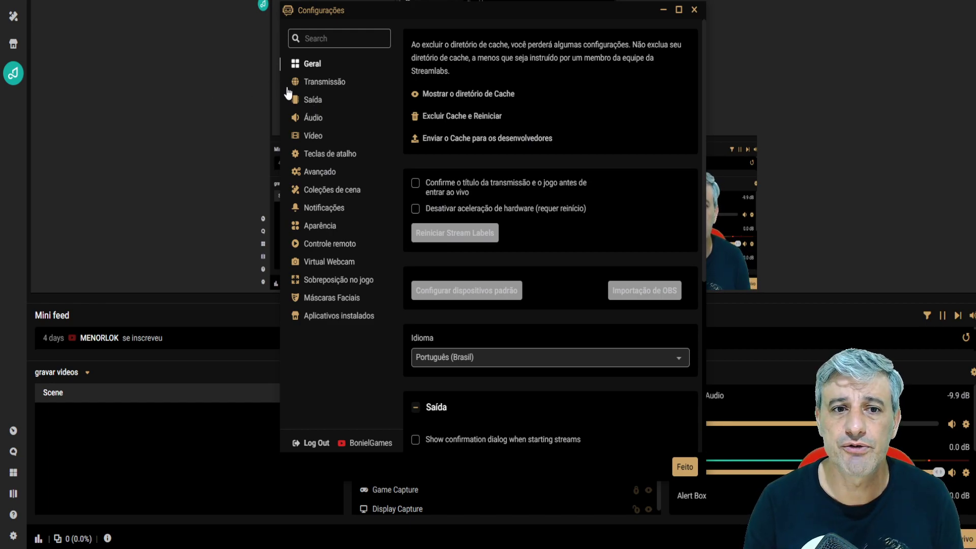
{"action": "left_click", "coordinate": [310, 83]}
{"action": "left_click", "coordinate": [447, 165]}
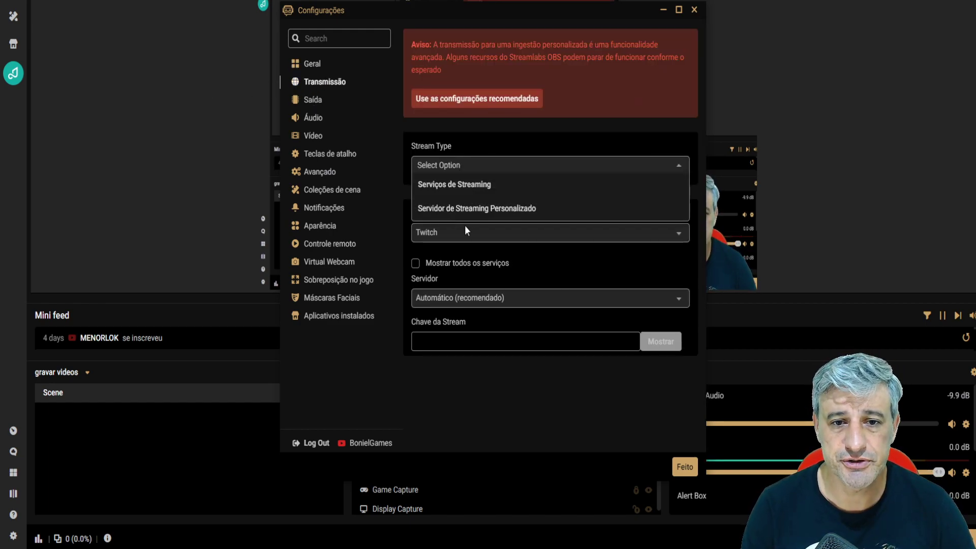
{"action": "left_click", "coordinate": [474, 209]}
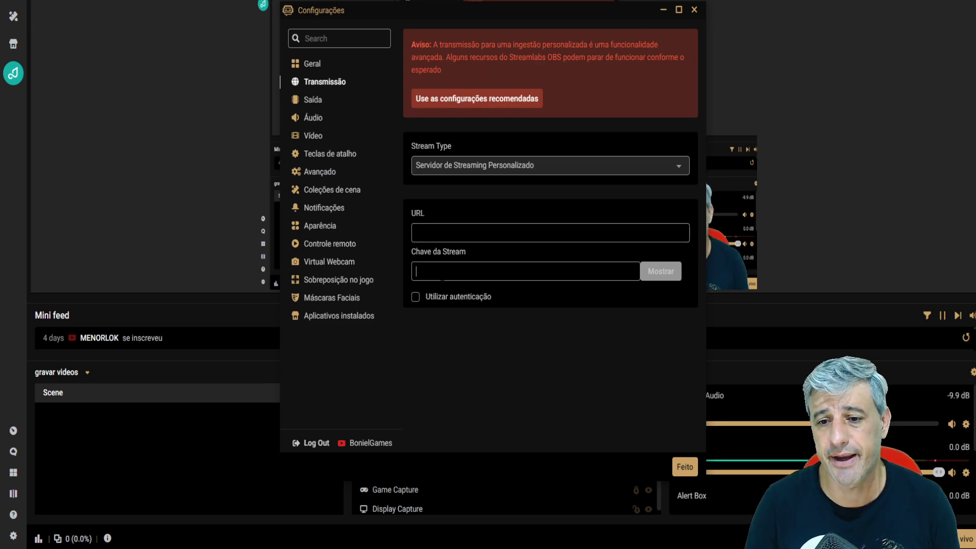
{"action": "left_click", "coordinate": [683, 470]}
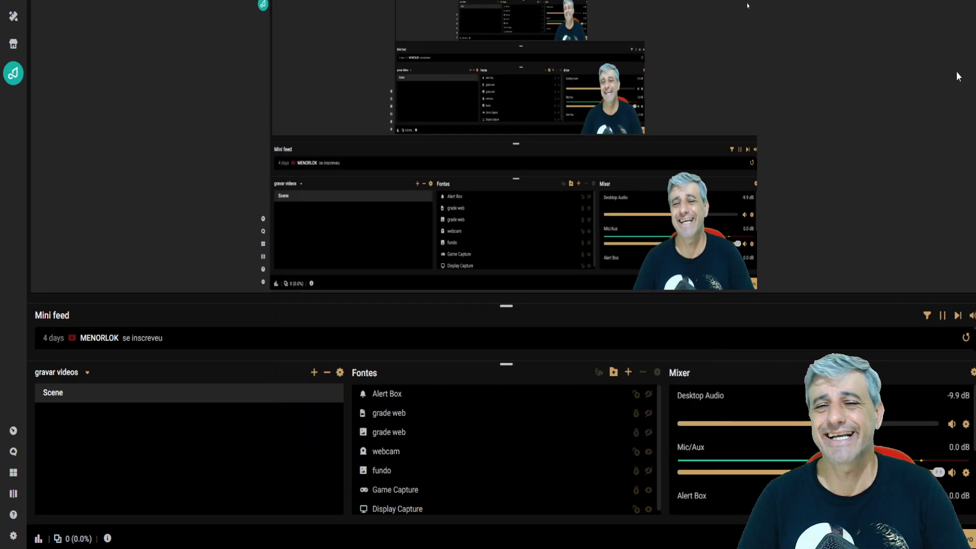